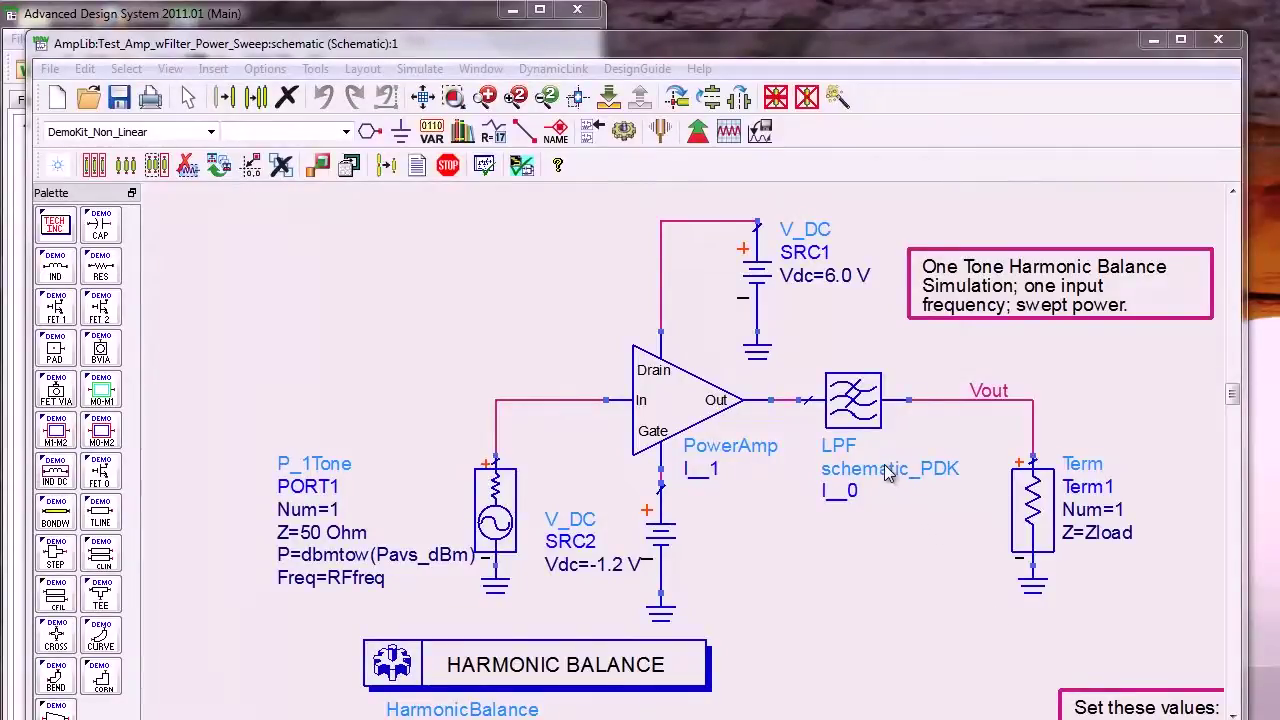
- Switch to the ADS Main window so the workspace tree with PassiveLib:LPF's views is visible
key(alt+Tab)
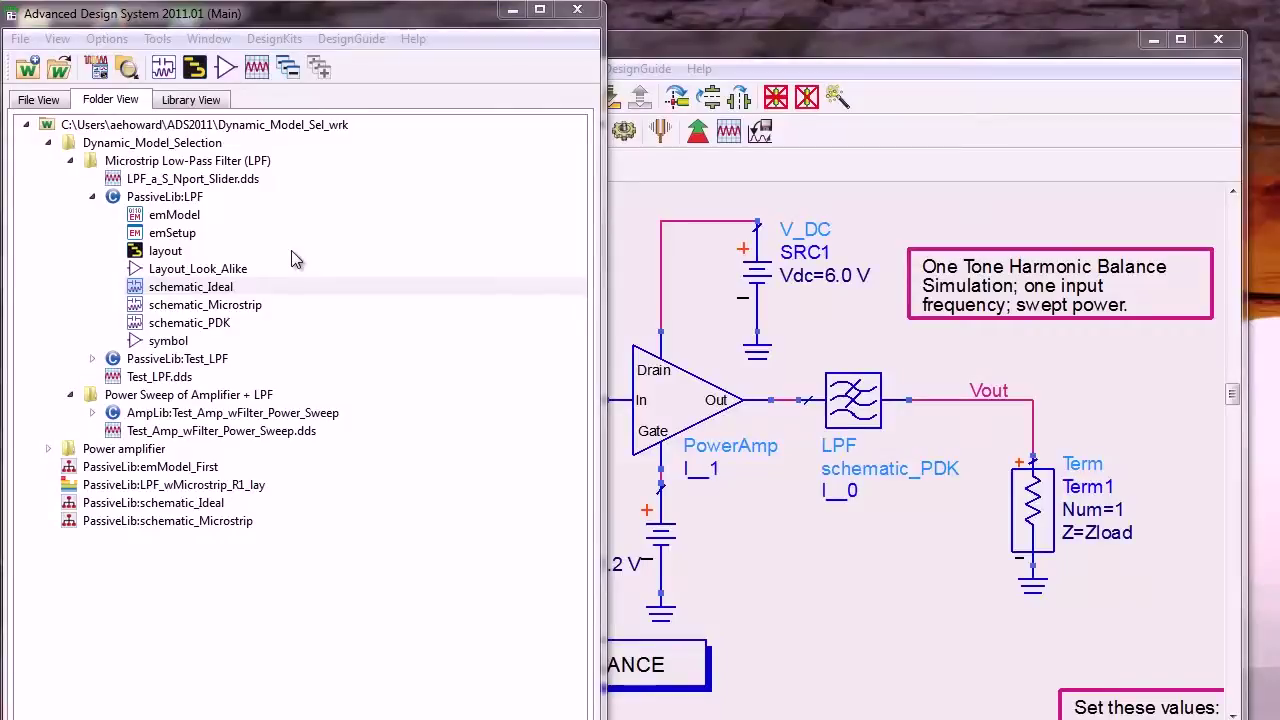
- Open the LPF's schematic_Ideal and schematic_PDK views from Folder View
click(380, 413)
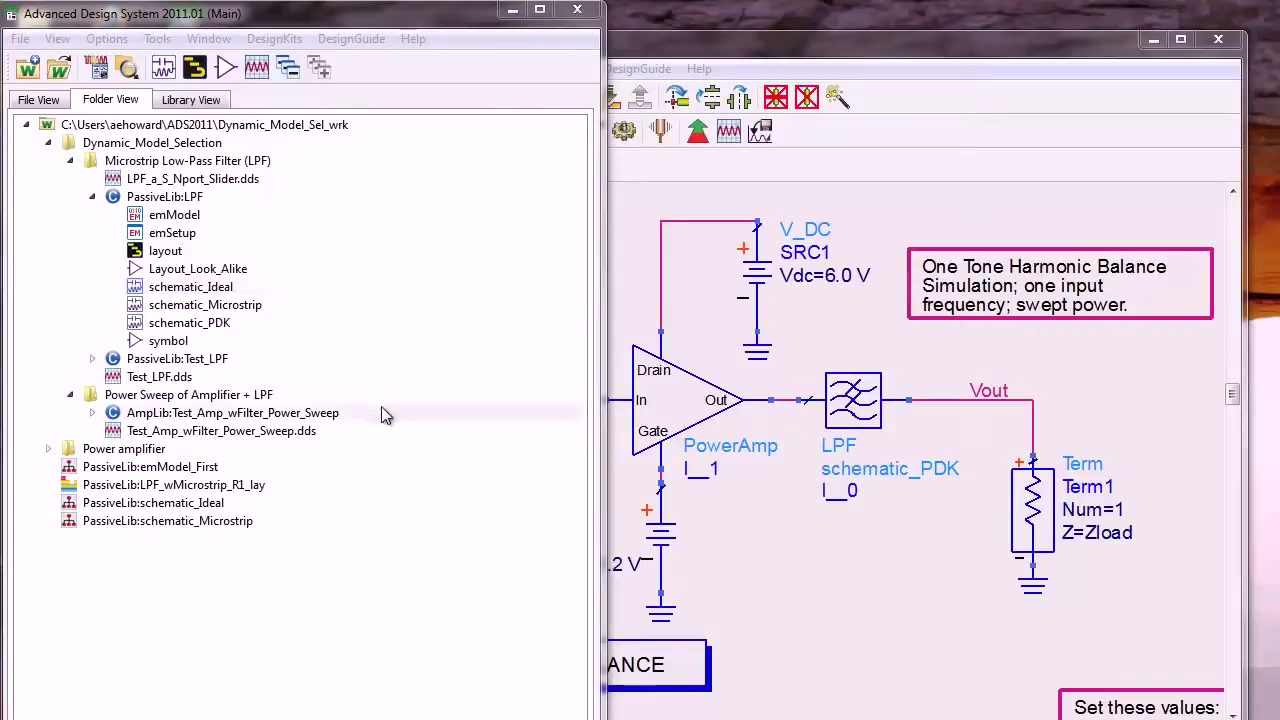
right_click(198, 288)
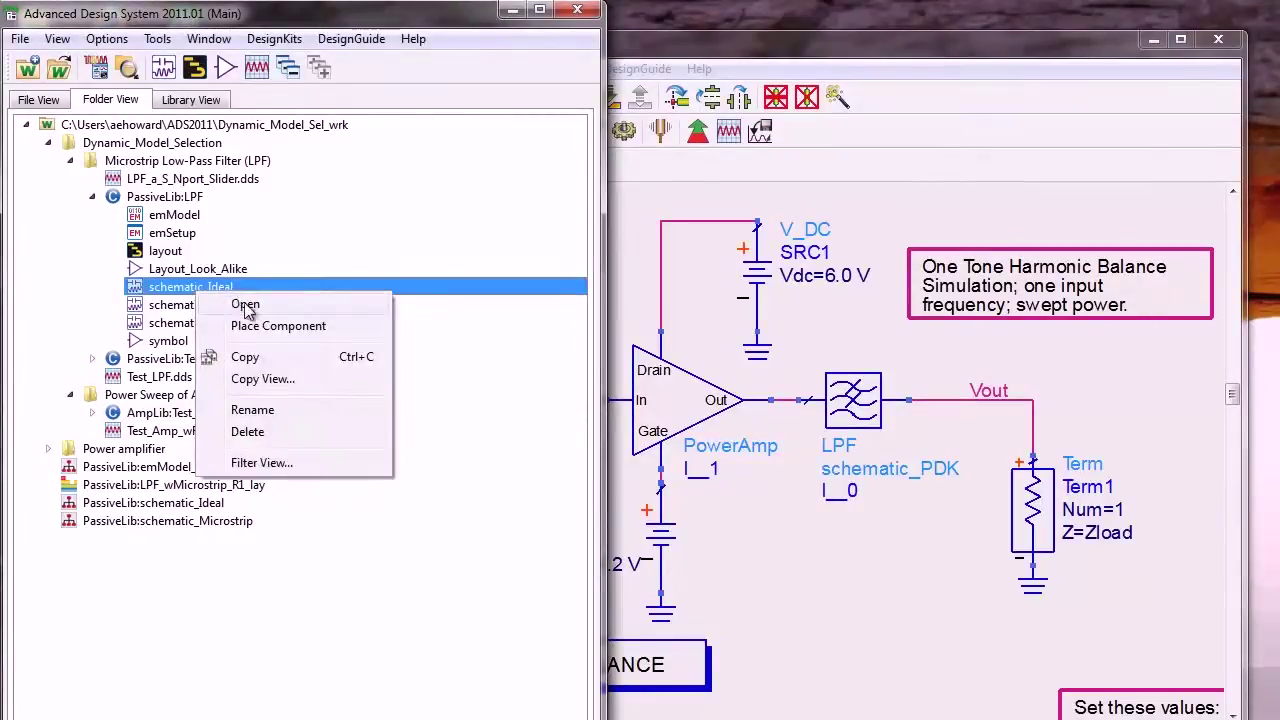
click(243, 304)
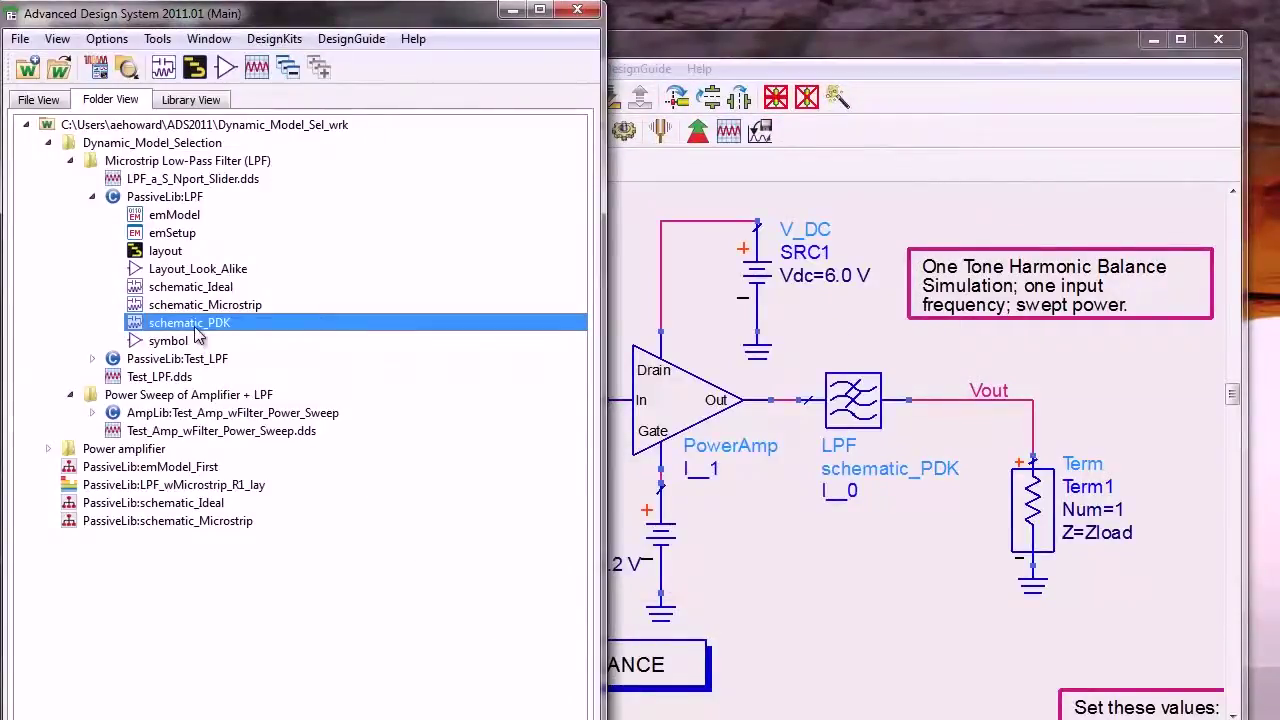
right_click(196, 332)
click(232, 333)
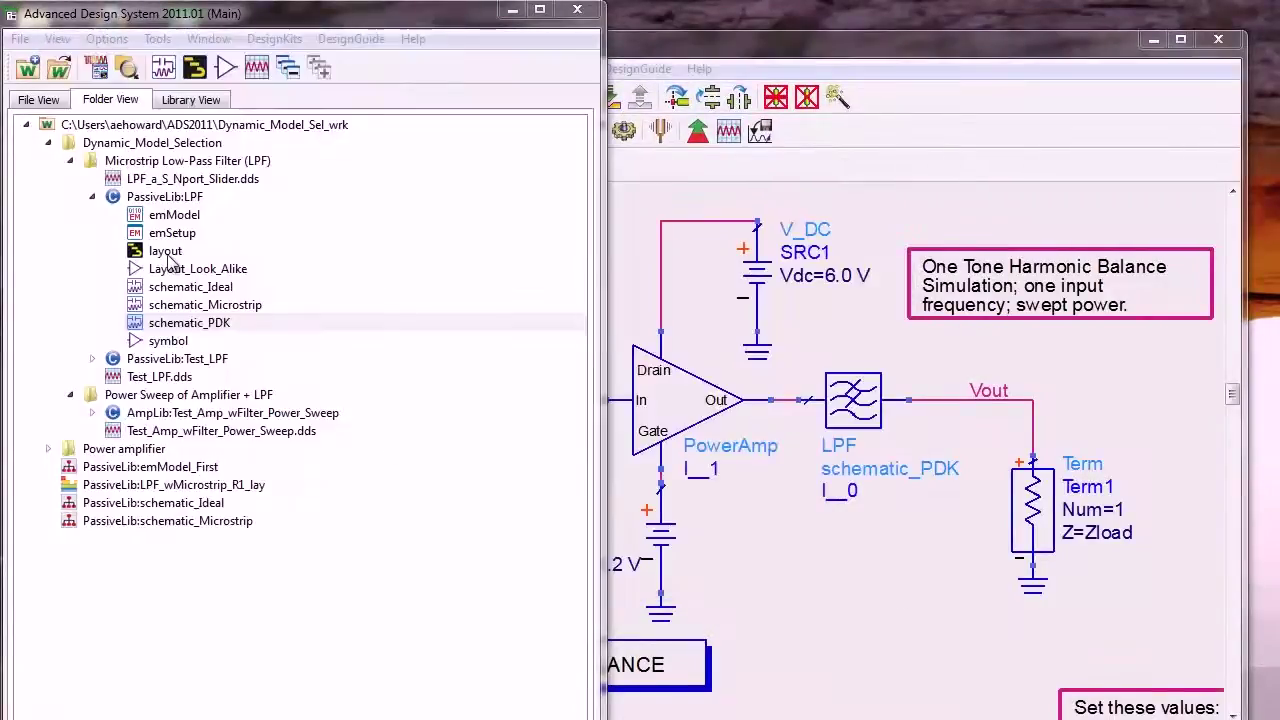
- Open the LPF's layout and emModel views from Folder View
click(166, 252)
right_click(163, 252)
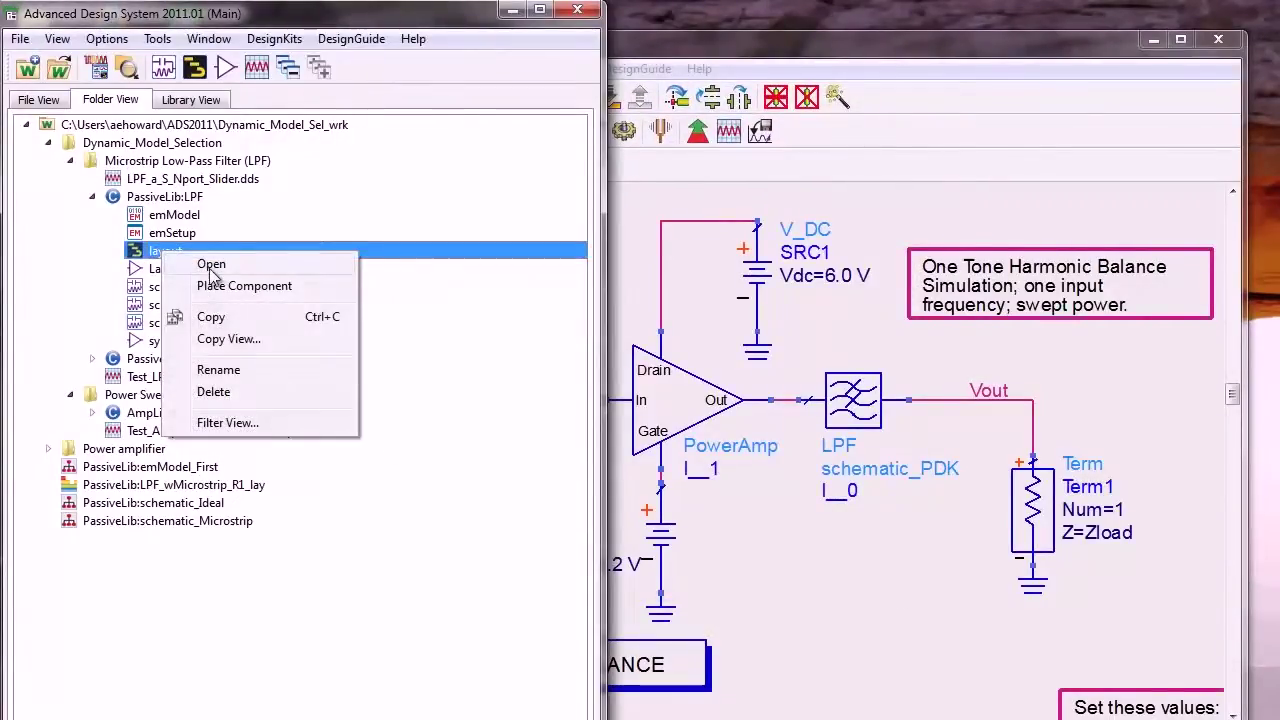
click(211, 266)
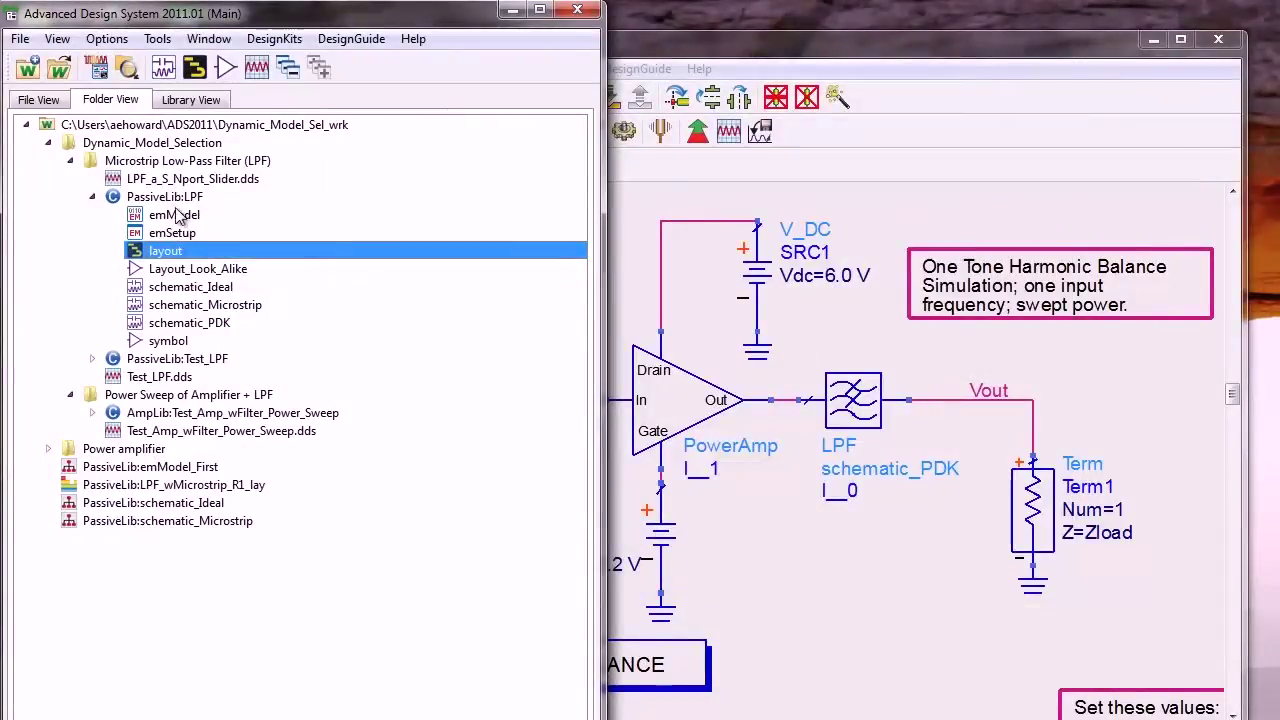
click(178, 218)
right_click(180, 216)
click(193, 216)
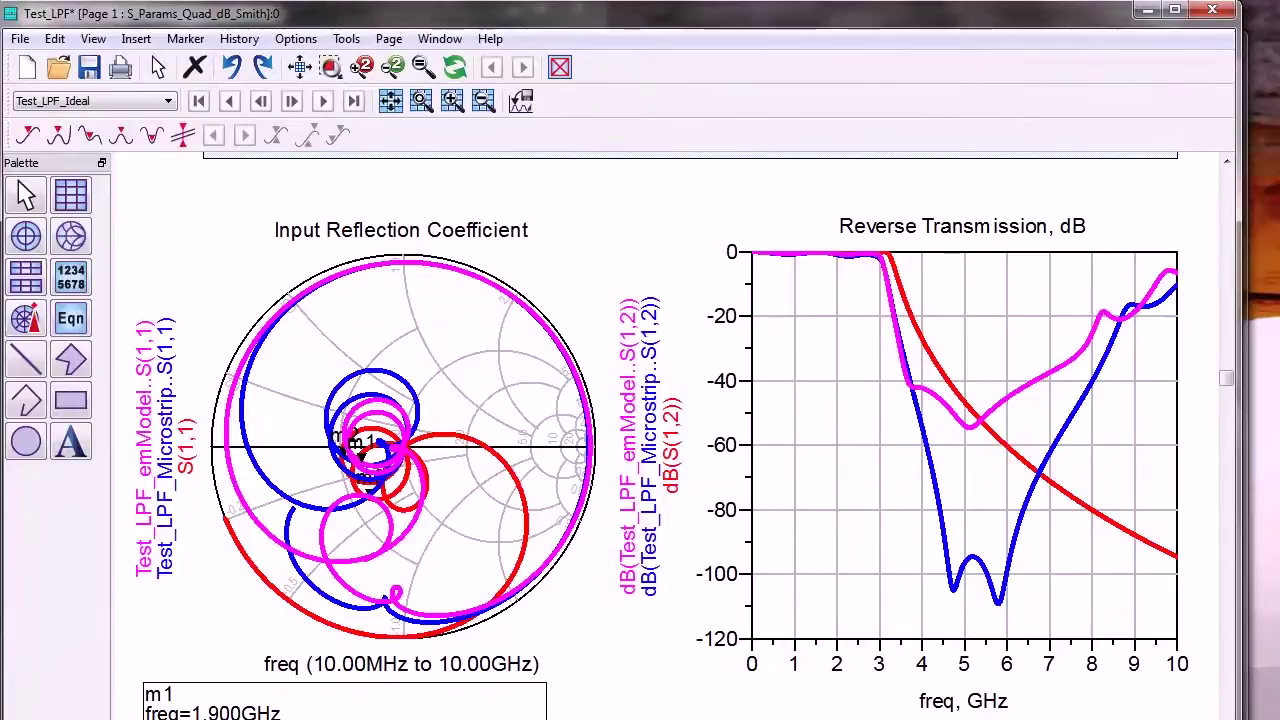
- Zoom the Smith chart, step marker m1 back and forth to 1.900 GHz, then select the LPF in the schematic
key(shift+z)
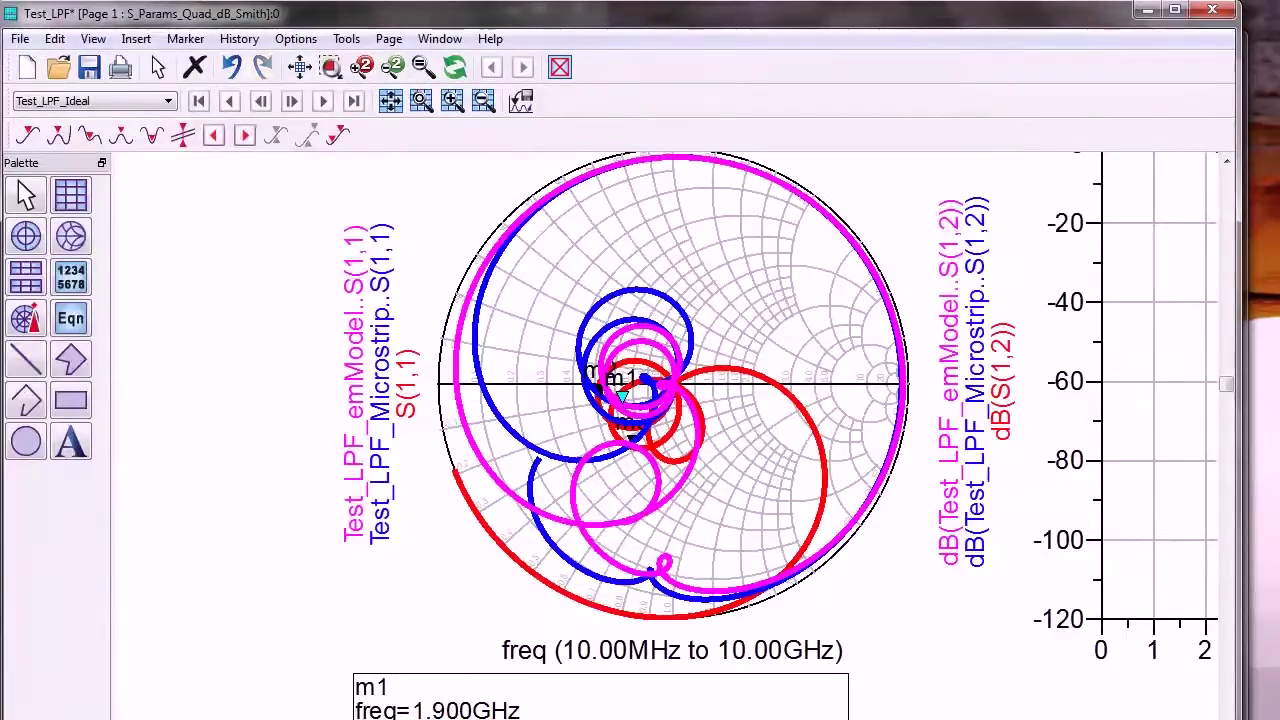
key(Left)
key(Left)
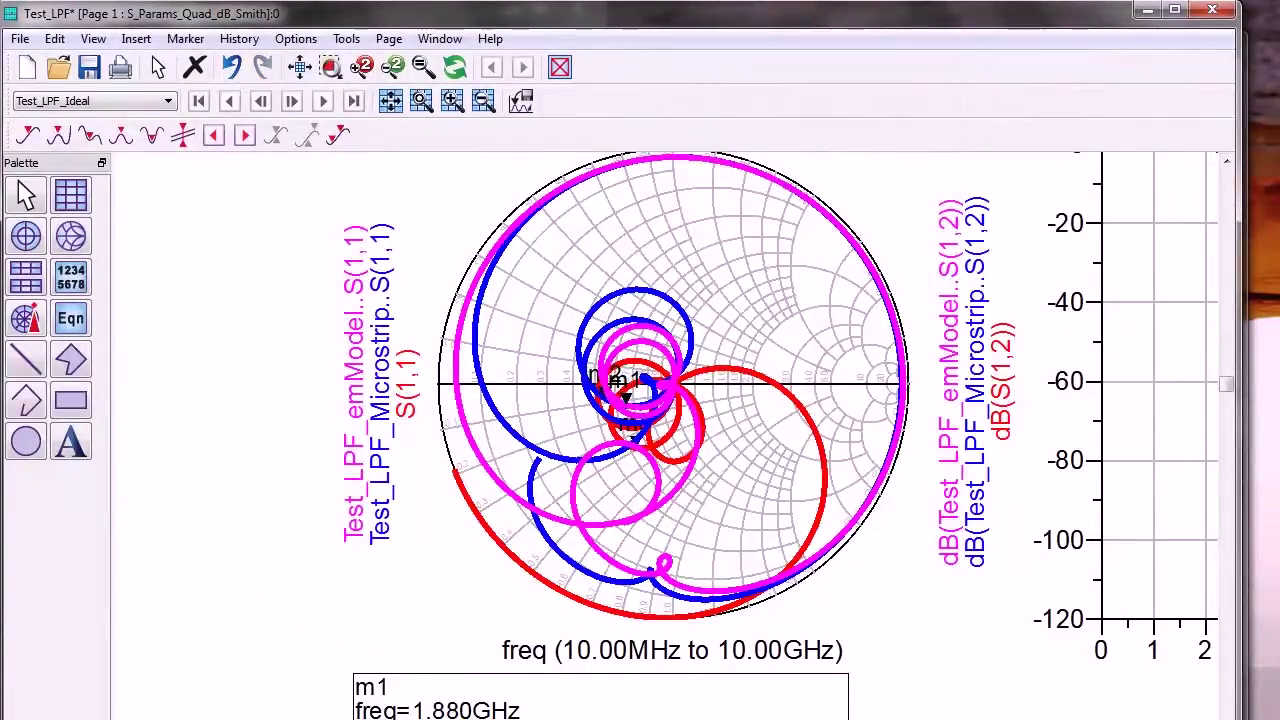
key(Right)
key(Right)
key(Right)
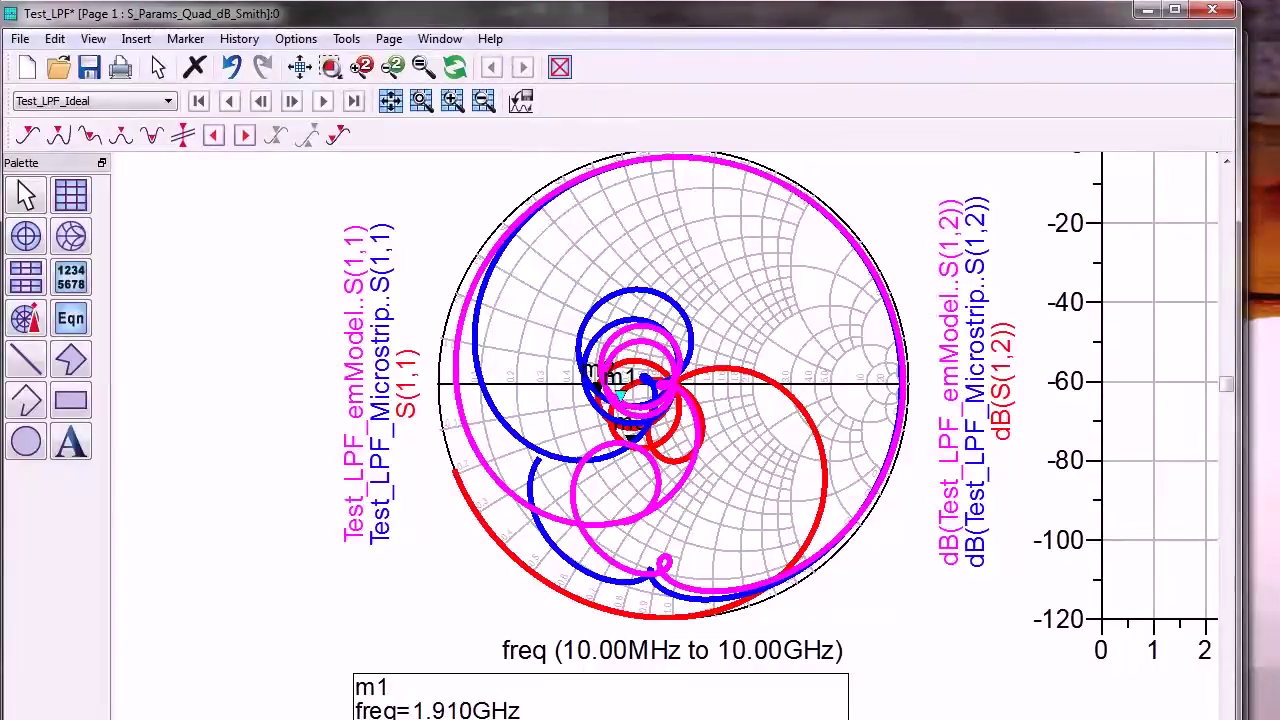
key(Left)
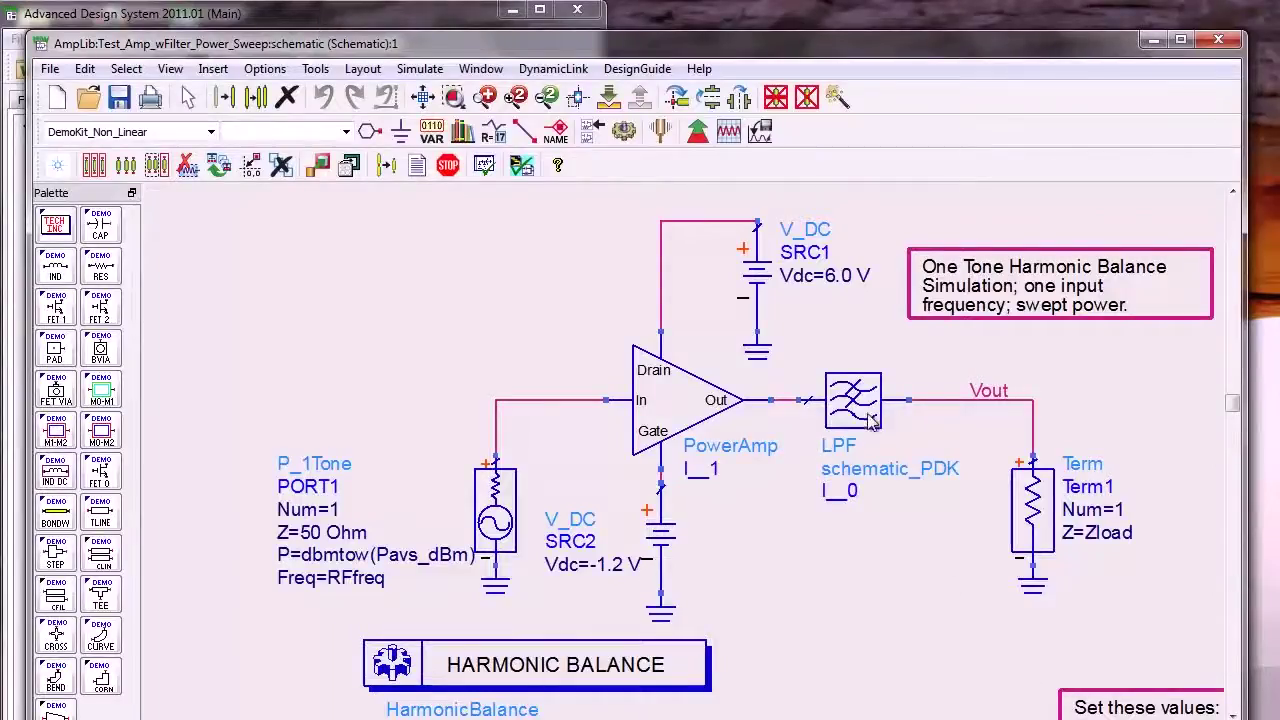
click(868, 418)
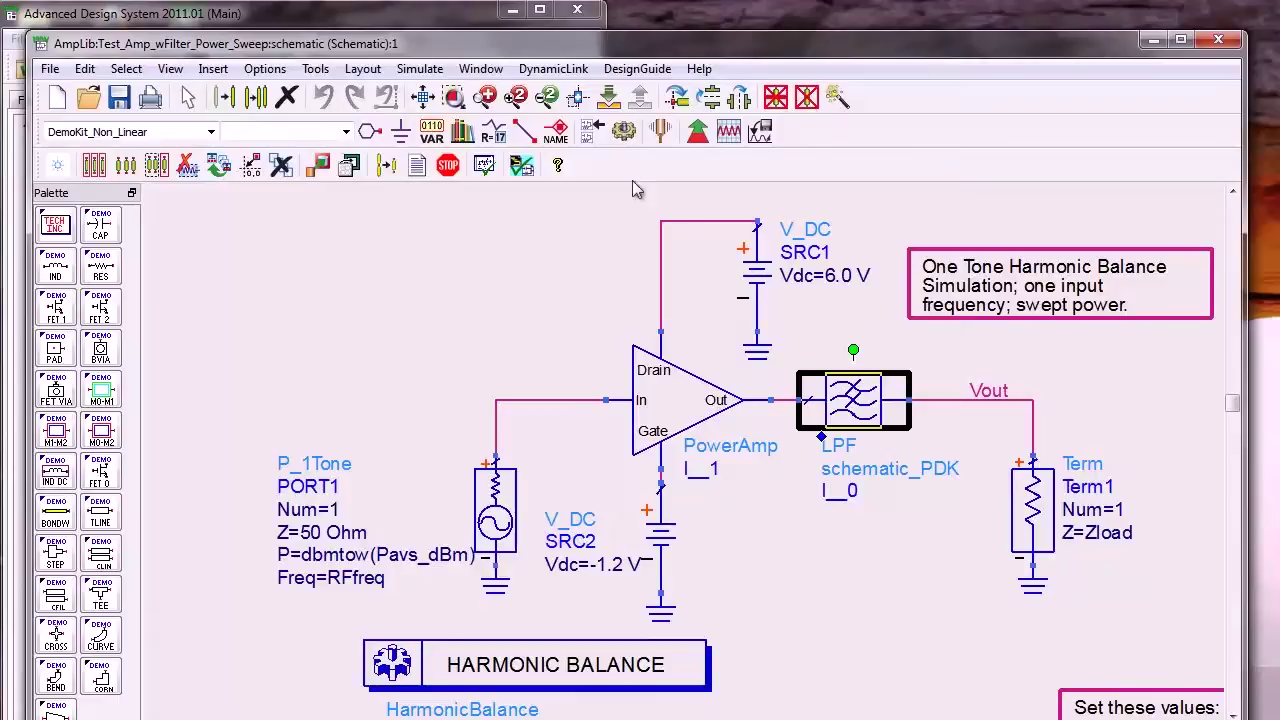
- Set the LPF to simulate from its layout view instead of schematic_PDK
click(590, 131)
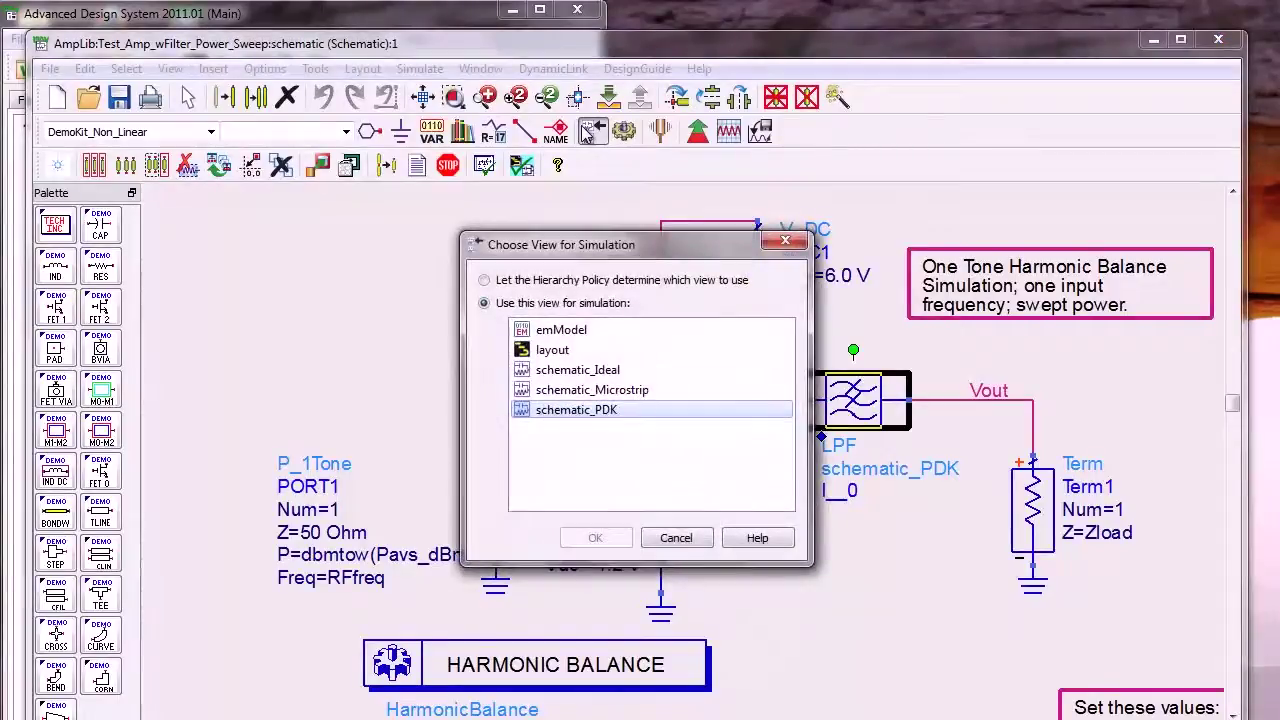
click(553, 351)
click(595, 537)
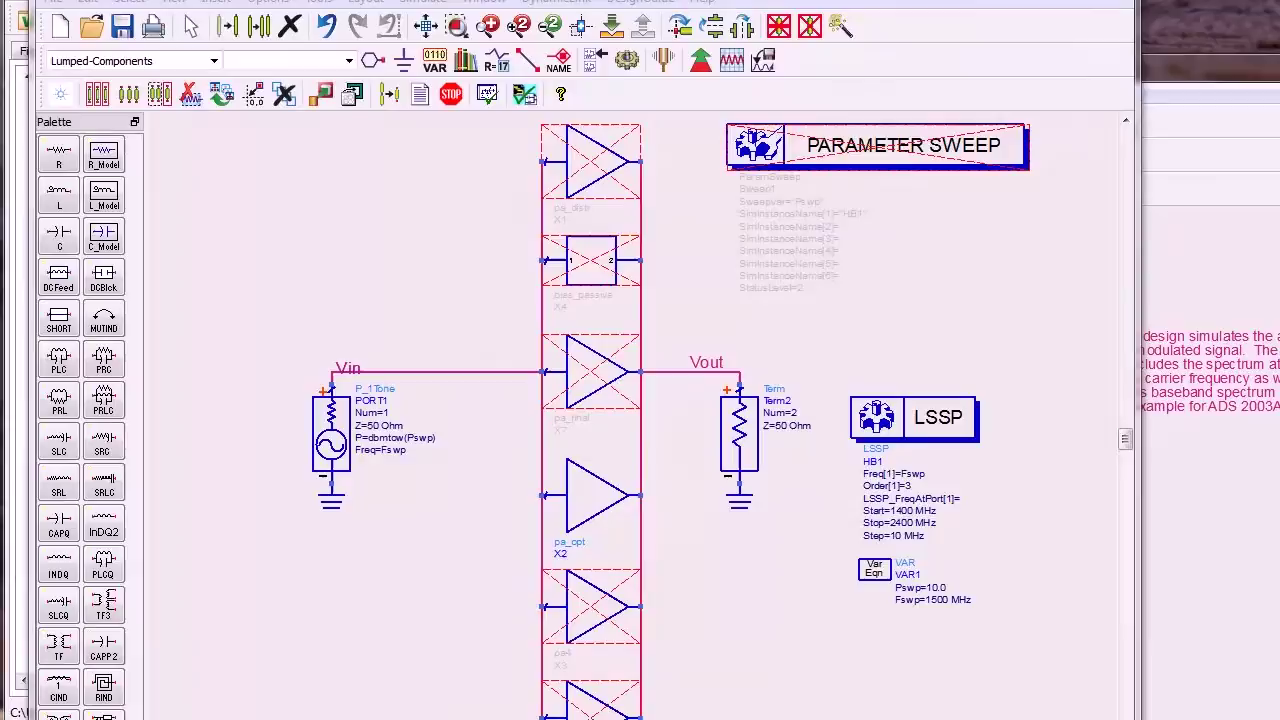
- Activate the pa_final amplifier and deactivate the pa_opt amplifier
click(597, 392)
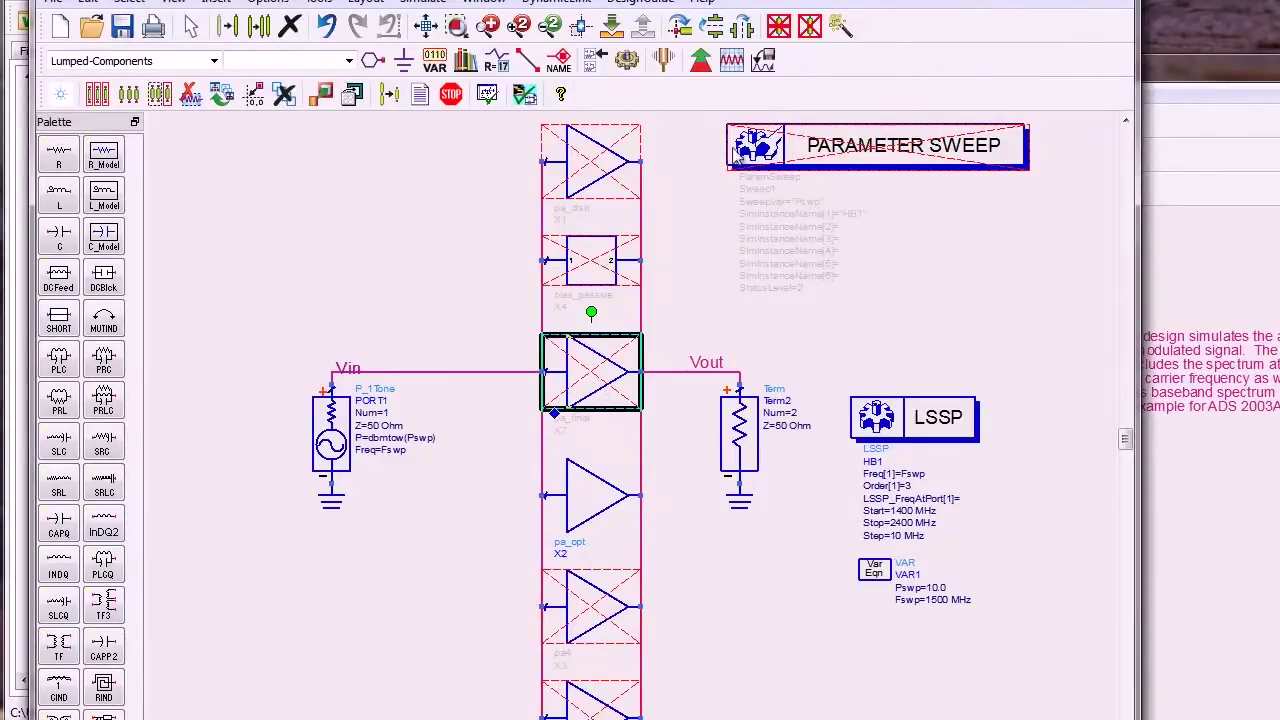
click(810, 27)
click(597, 510)
click(810, 27)
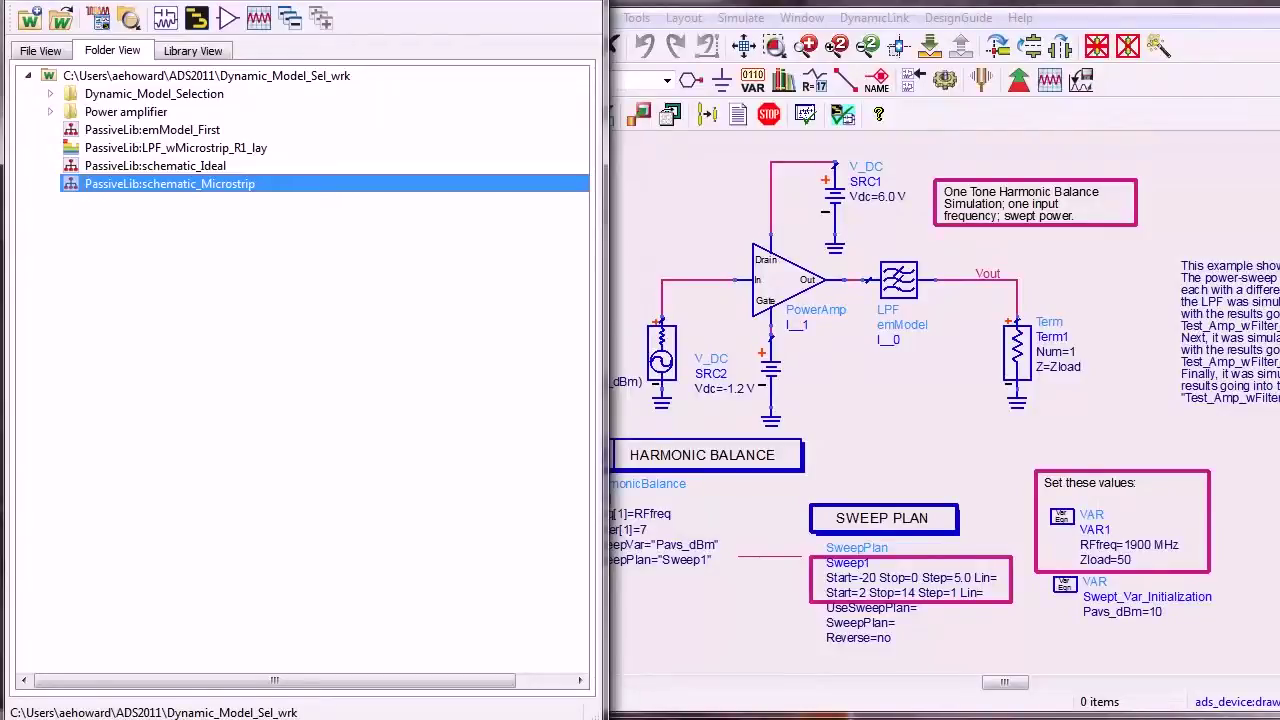
- Open the PassiveLib:emModel_First hierarchy policy from Folder View to inspect it
click(708, 516)
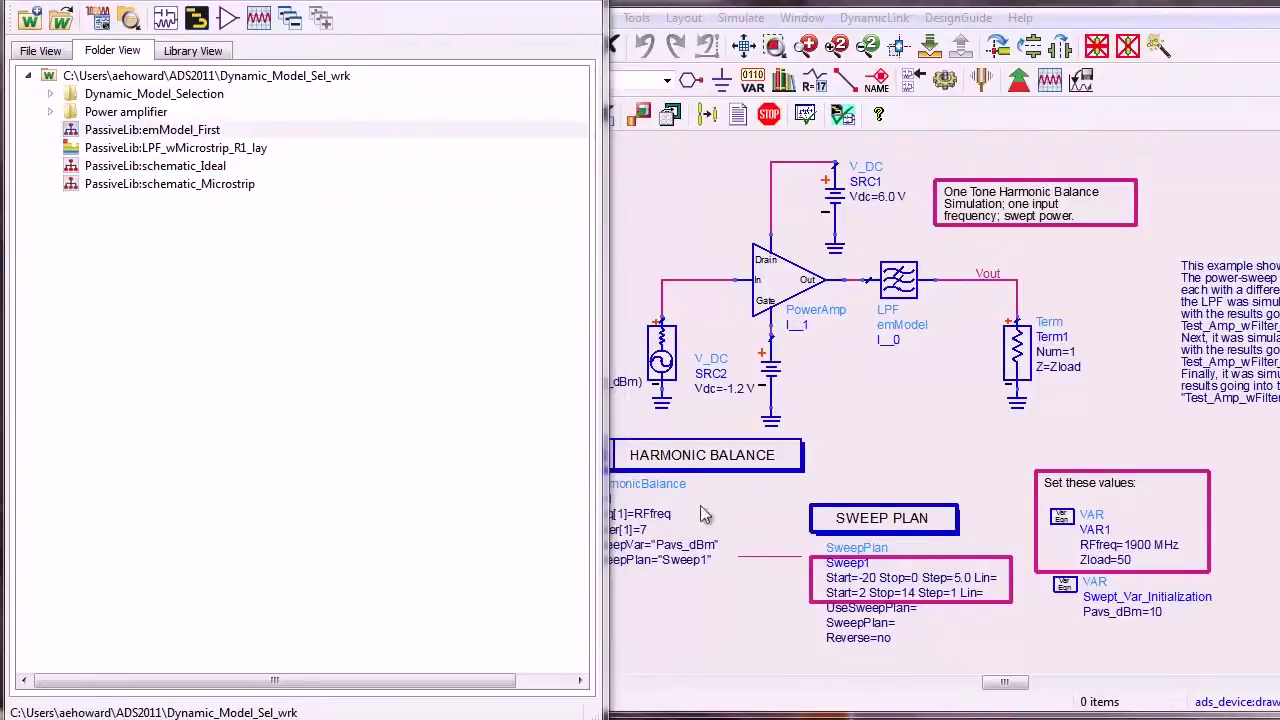
right_click(145, 133)
click(182, 138)
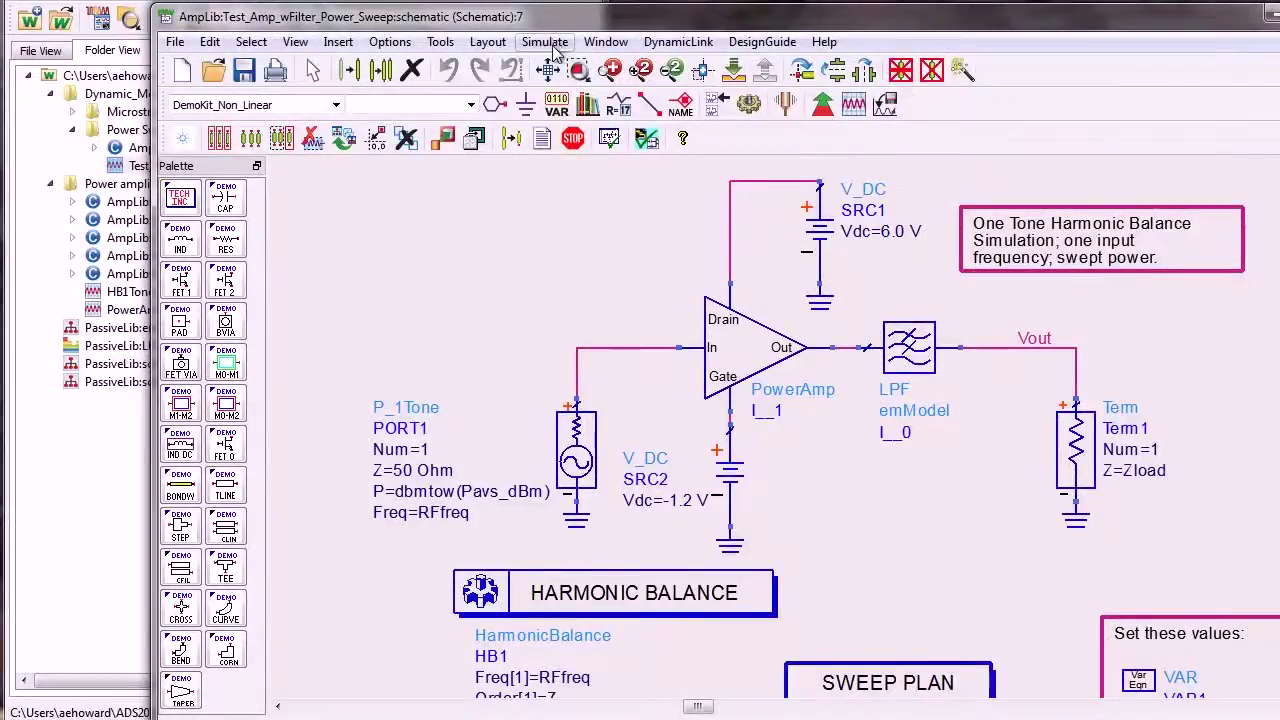
- In the Hierarchy Explorer, open Choose View for Simulation for the LPF instance I_0
click(552, 47)
click(591, 131)
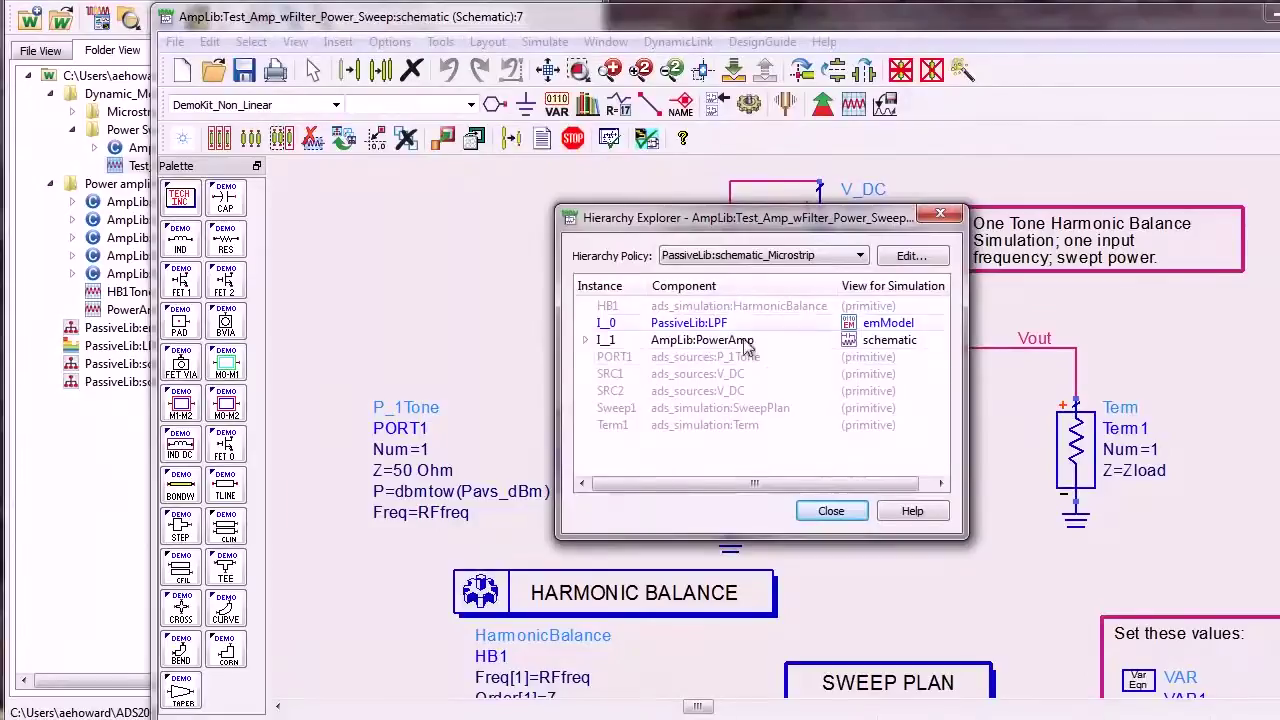
click(882, 328)
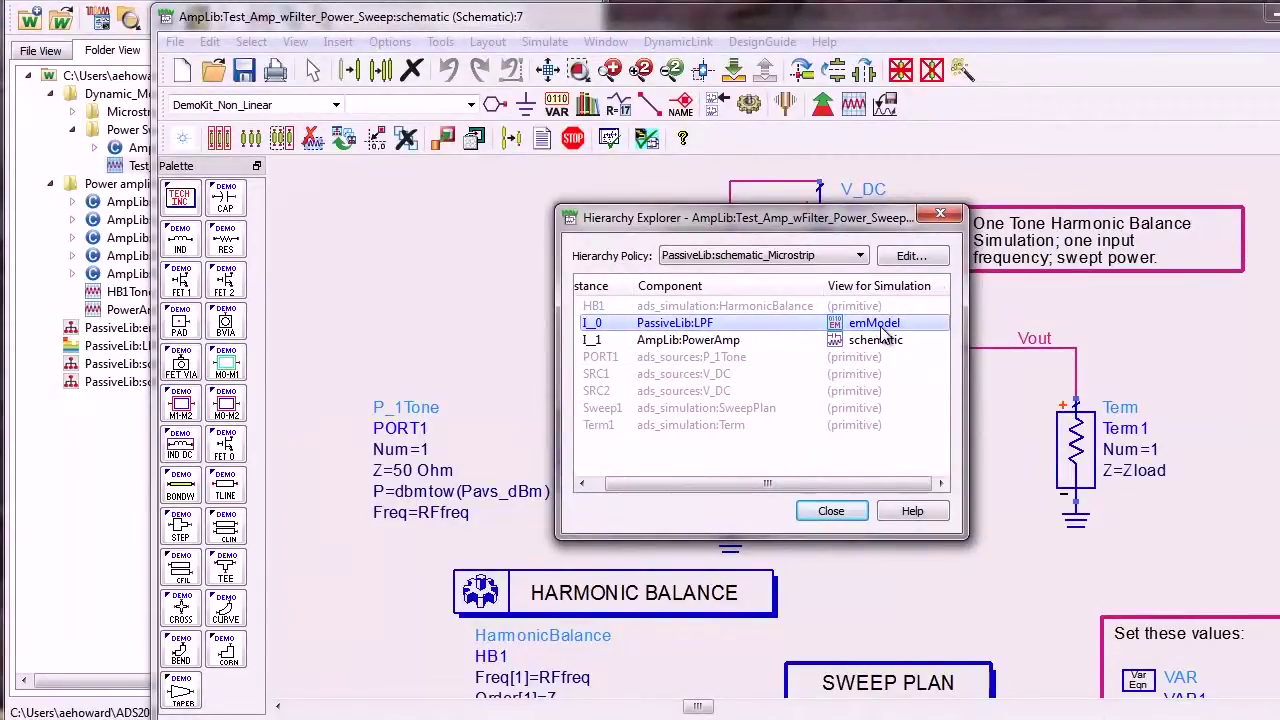
right_click(882, 328)
click(990, 316)
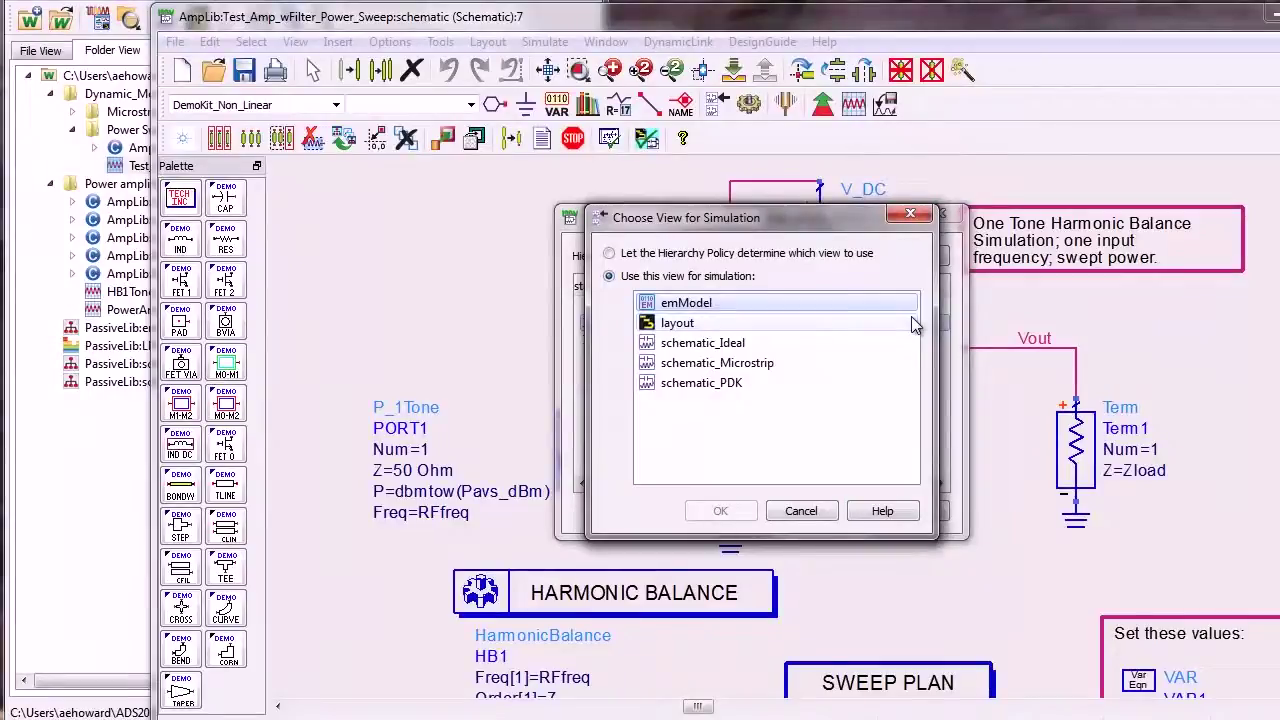